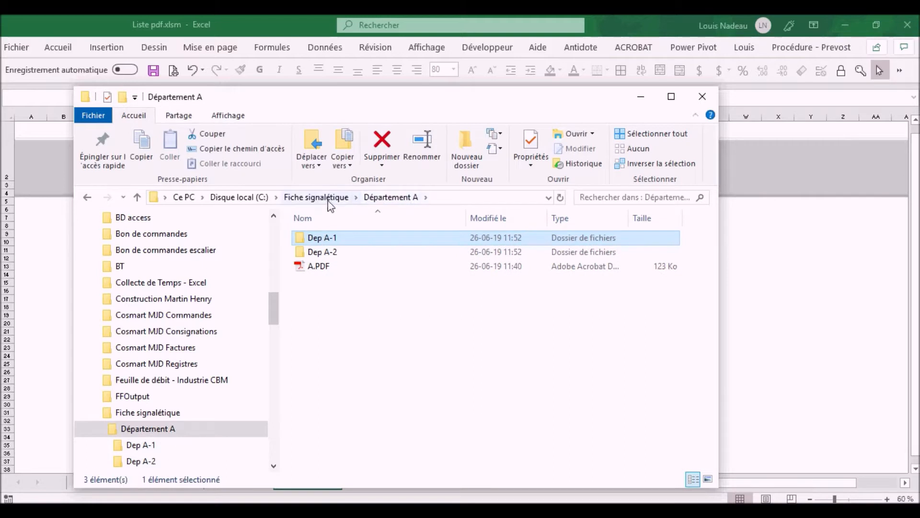
Go up to the Fiche signalétique folder, switch to Excel and show the first columns of the FORMULAIRE DE RECHERCHE sheet
click(330, 200)
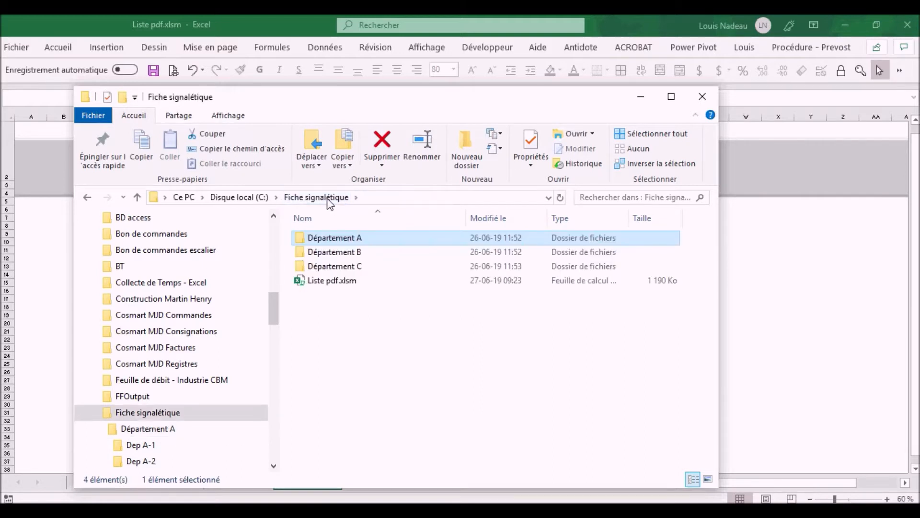
click(809, 249)
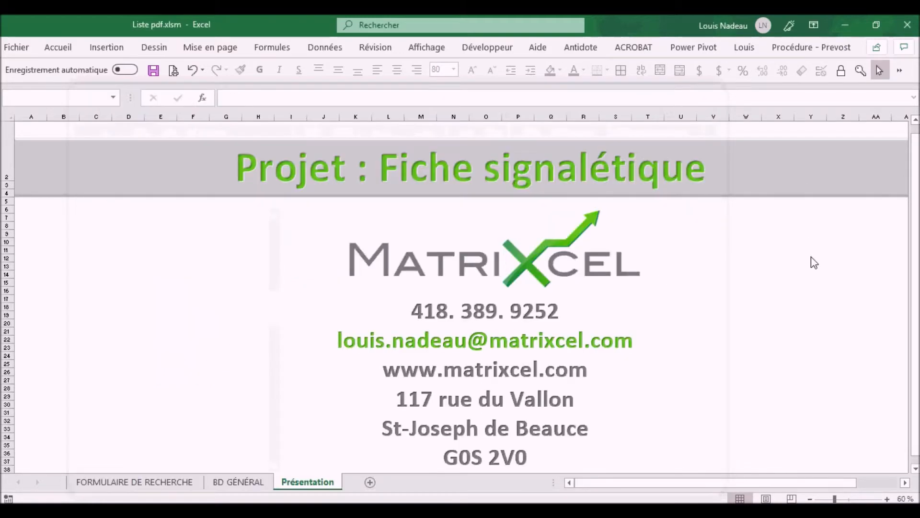
click(136, 482)
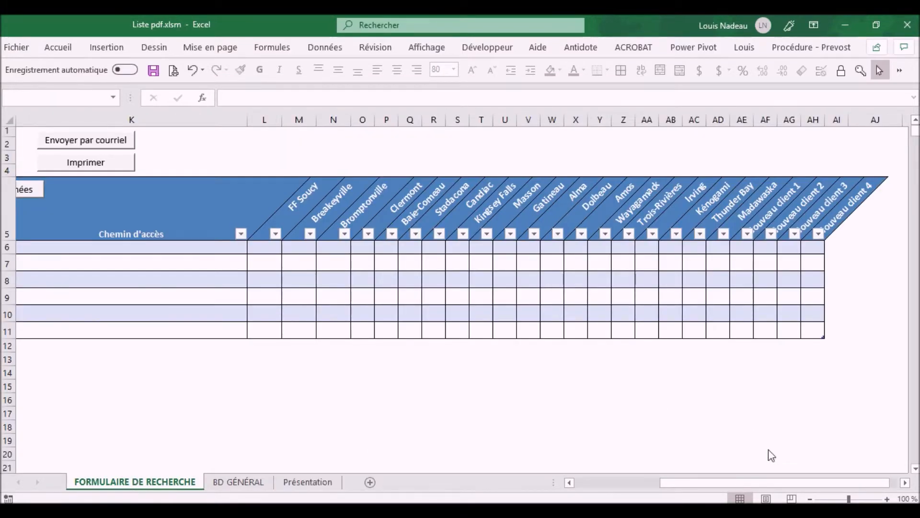
drag(733, 483, 543, 486)
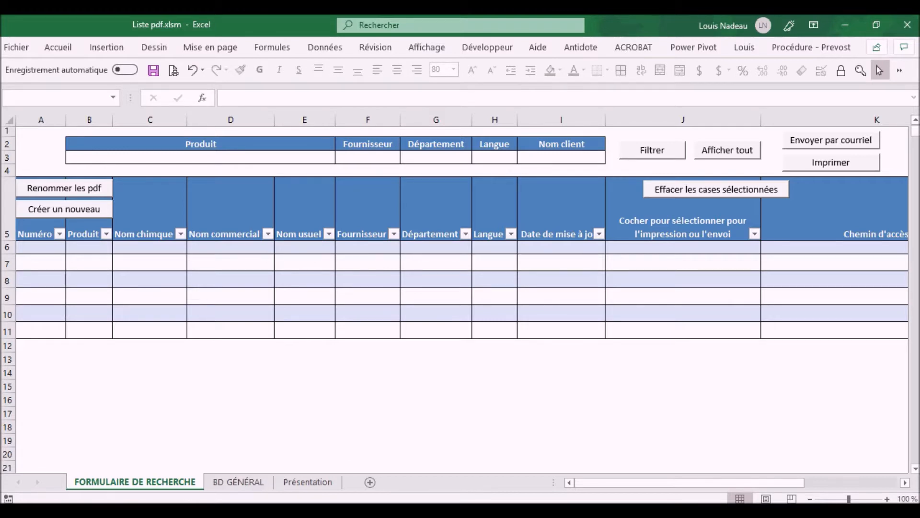
Switch to File Explorer, look through the Département A folder and its Dep A-1 subfolder, and return to the Excel workbook
key(alt+Tab)
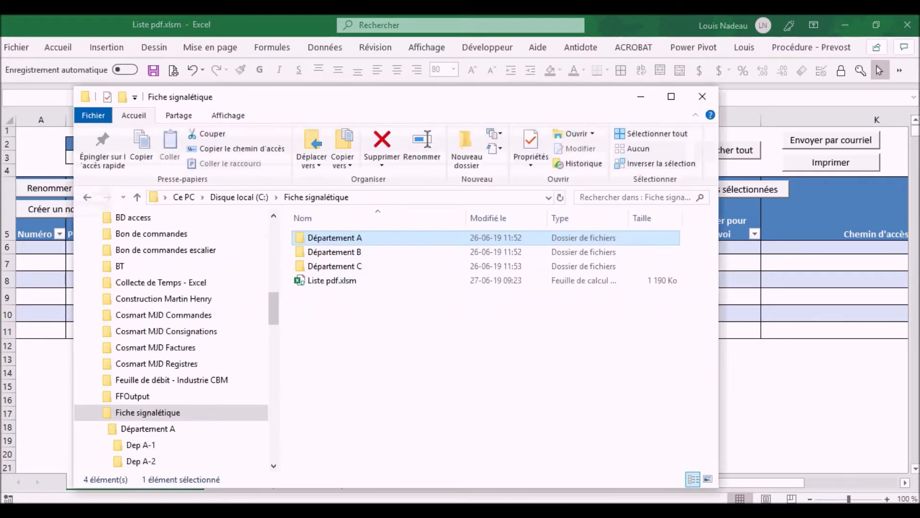
double_click(349, 238)
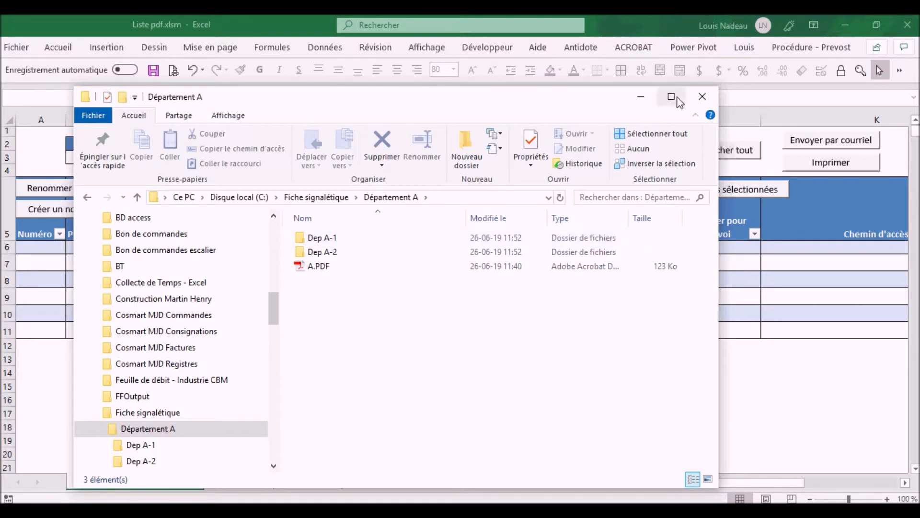
click(639, 98)
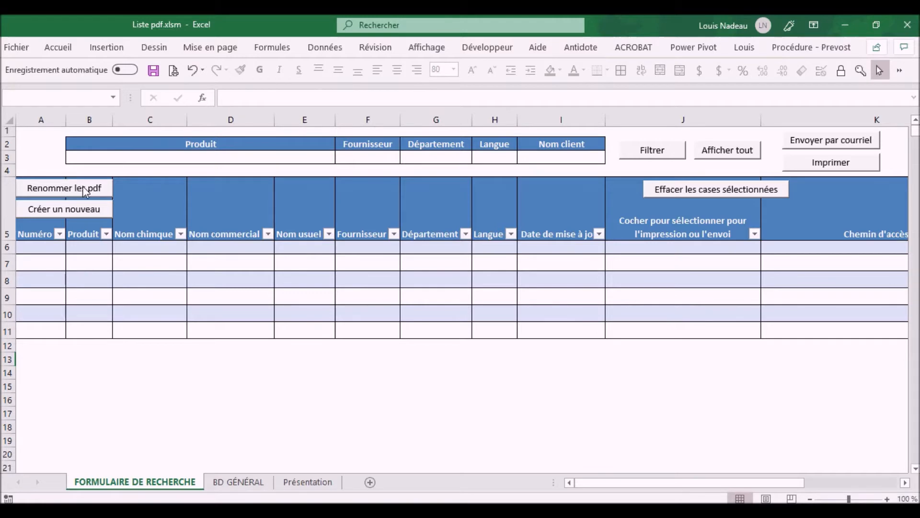
click(201, 511)
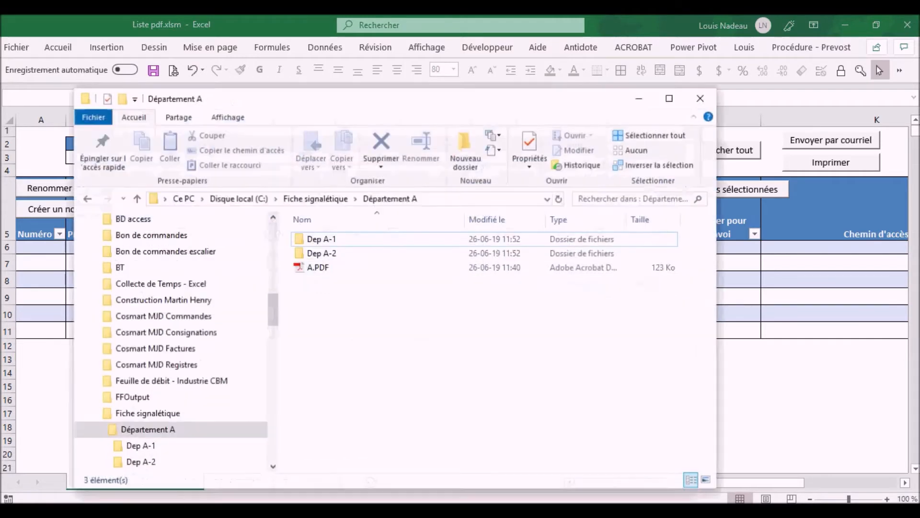
double_click(323, 239)
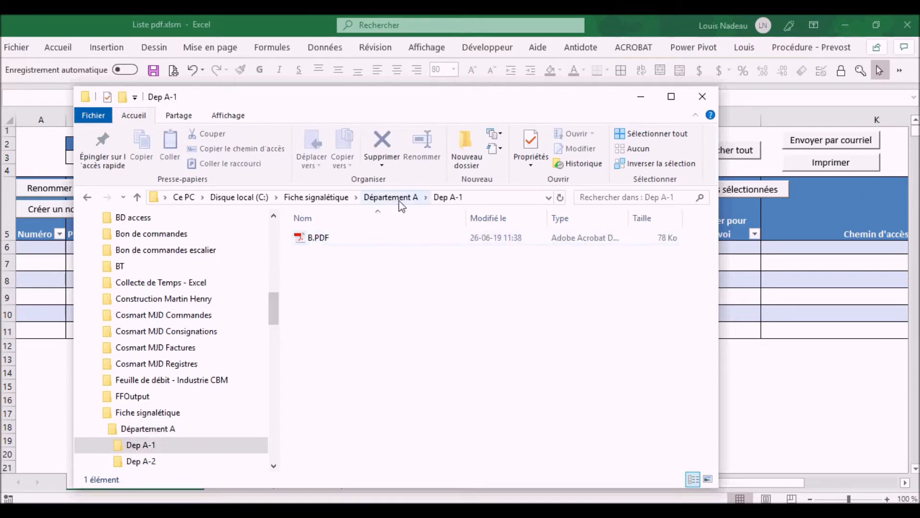
click(48, 385)
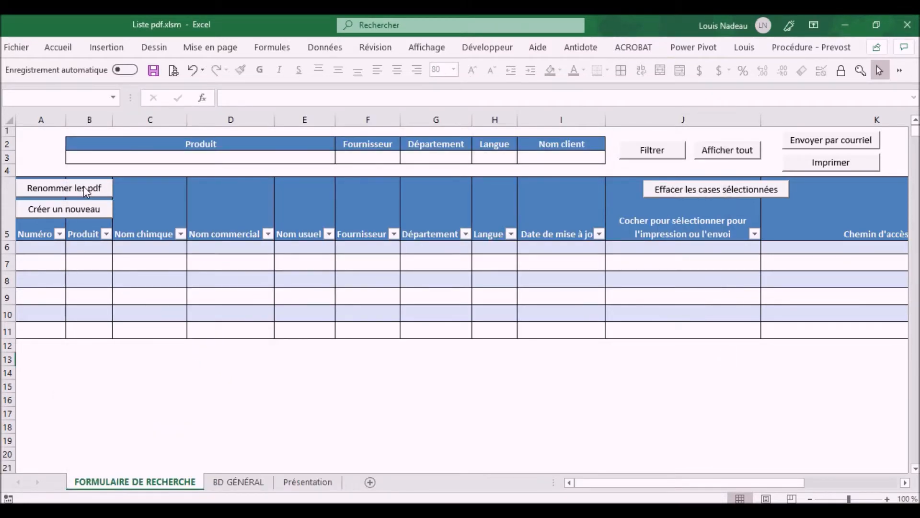
Set the Numéro de pdf counter to 0 on the BD GÉNÉRAL sheet
click(314, 482)
click(246, 483)
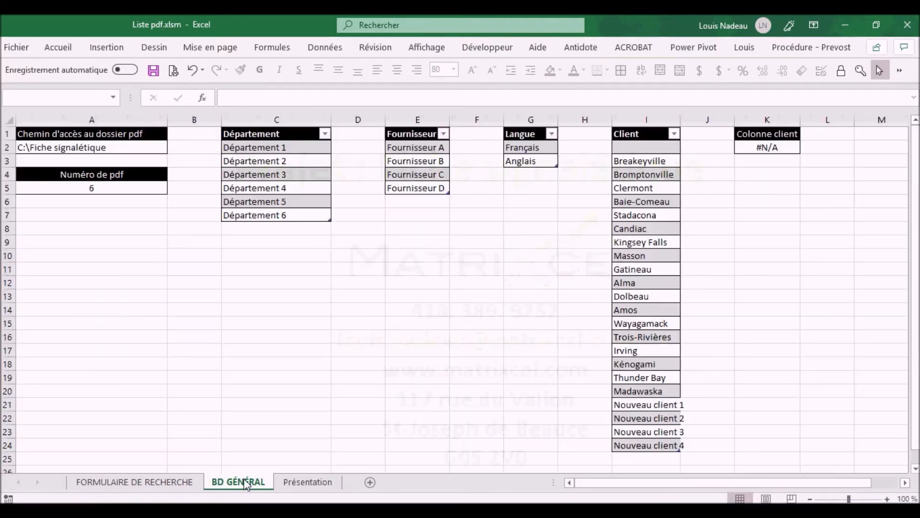
click(103, 186)
text(0)
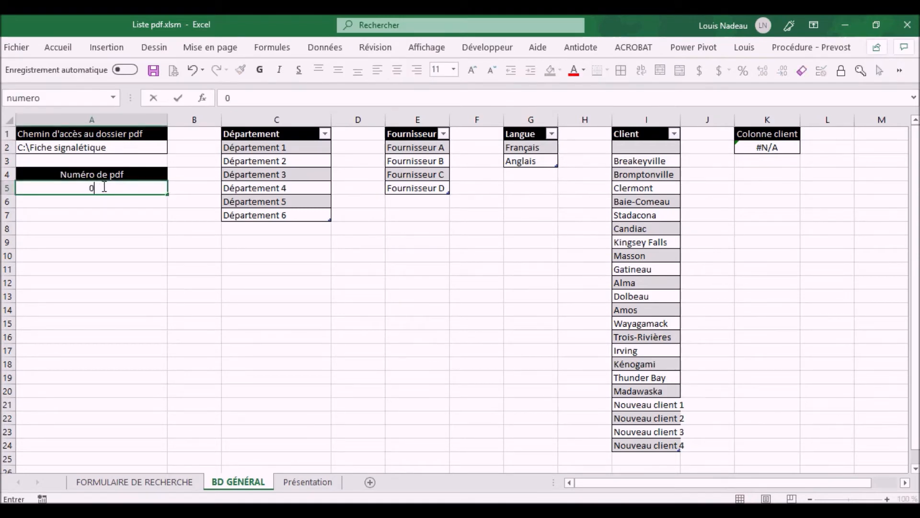
click(98, 296)
Rename the PDF files and generate their list from the FORMULAIRE DE RECHERCHE sheet
click(148, 484)
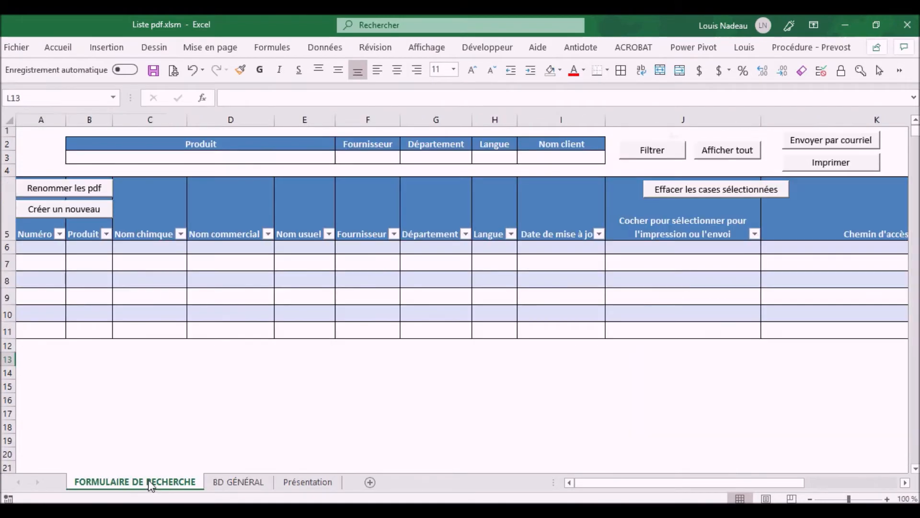
click(76, 187)
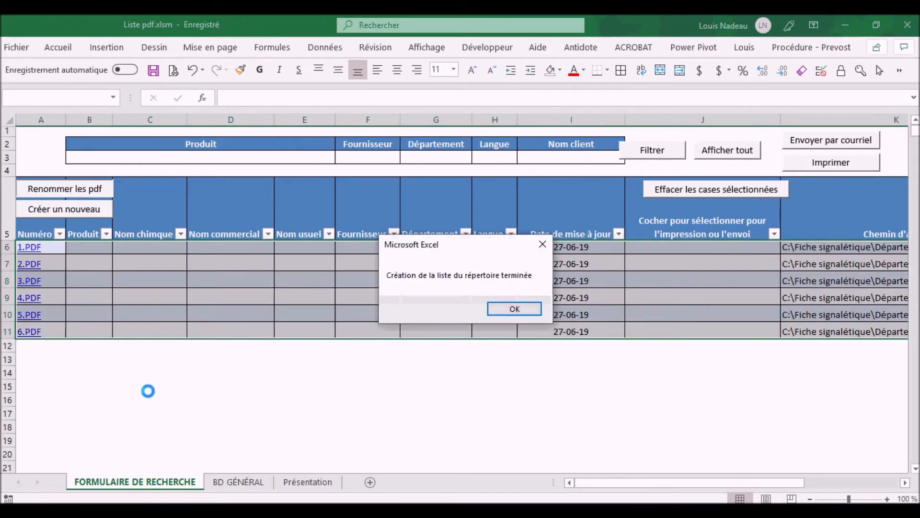
click(514, 309)
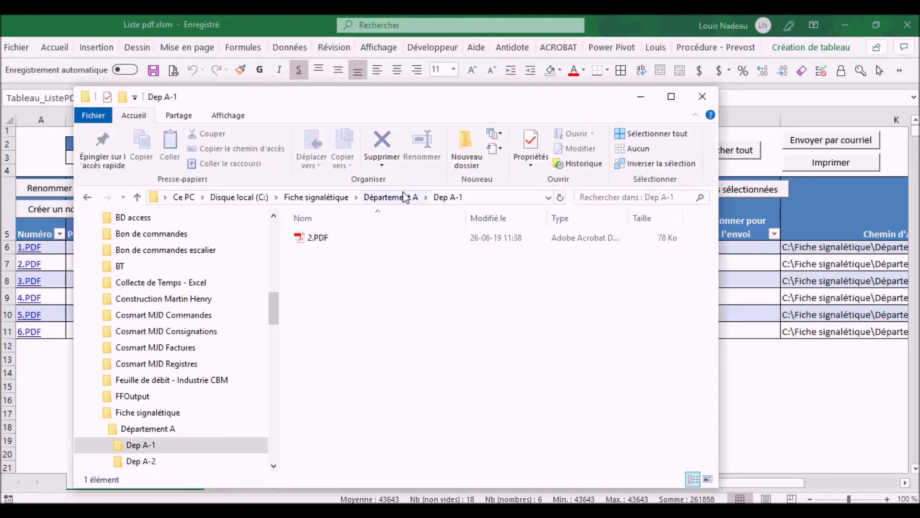
Check the file name in the Dep A-2 subfolder of Département A and the file paths in the sheet's Chemin d'accès column
click(401, 197)
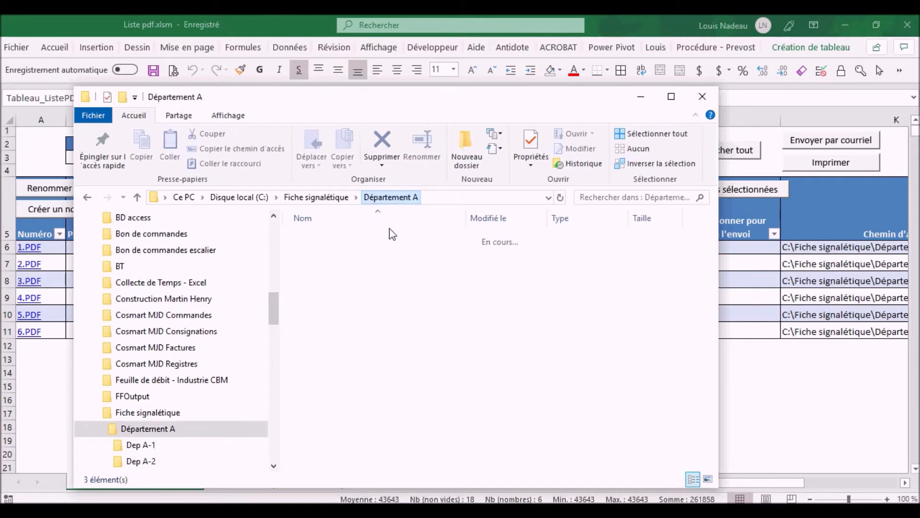
double_click(329, 254)
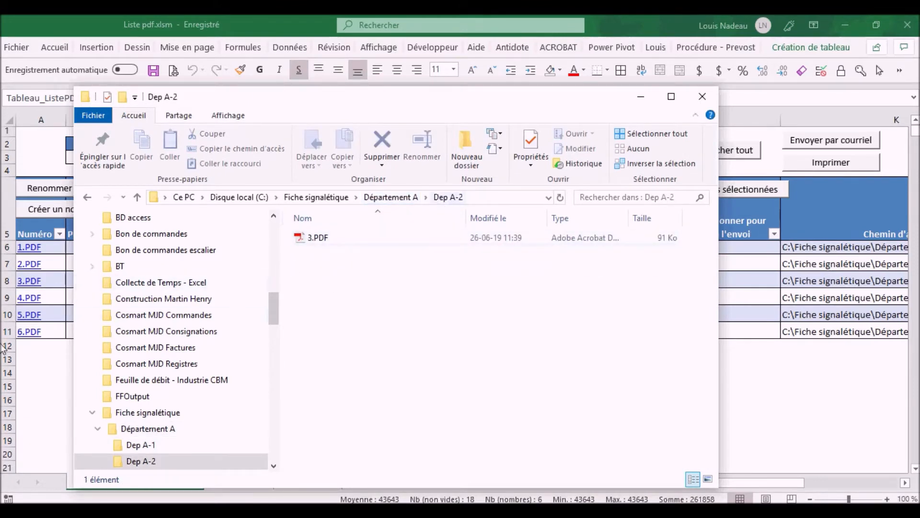
click(38, 361)
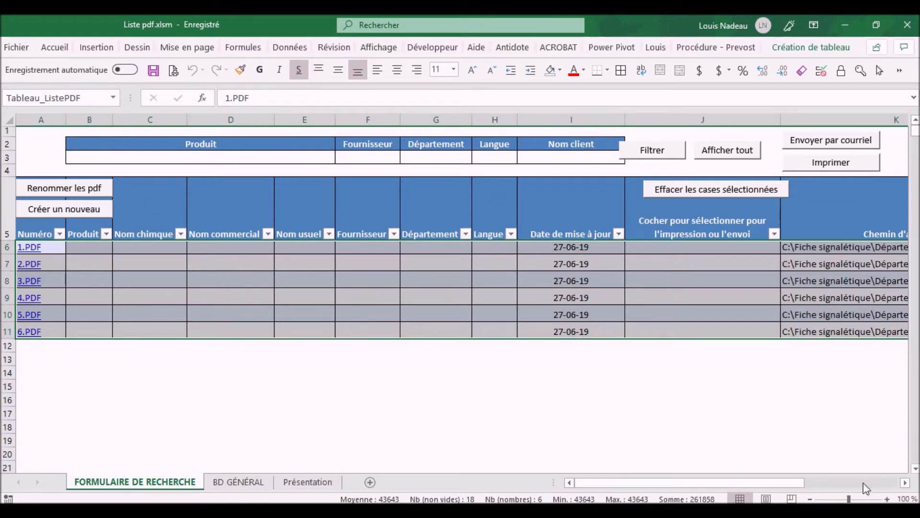
drag(732, 486, 775, 485)
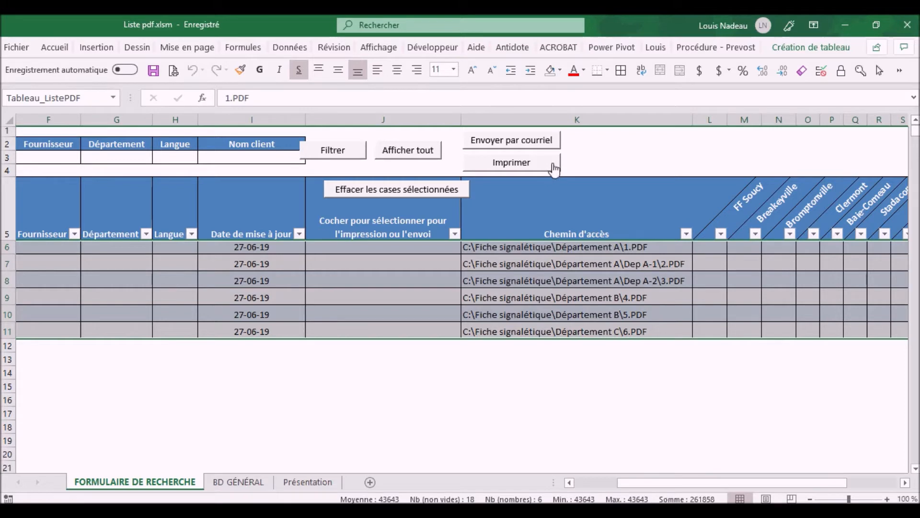
drag(692, 486, 608, 488)
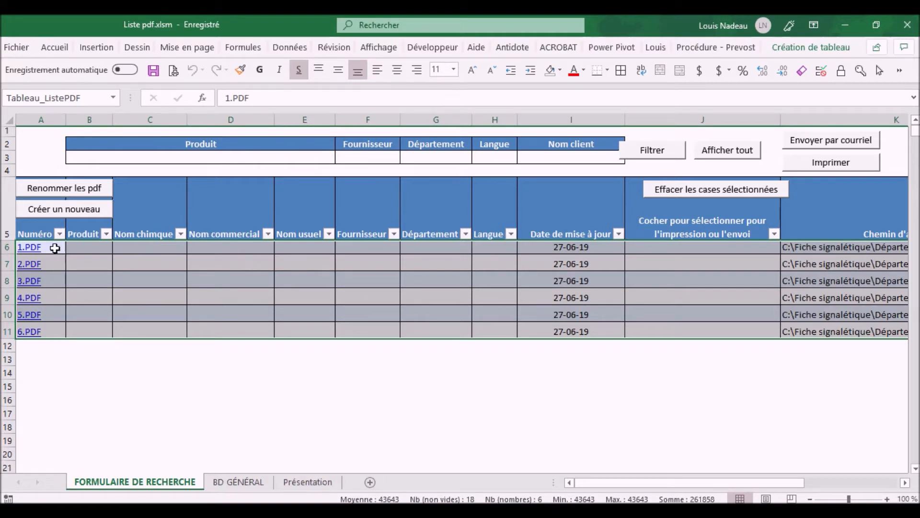
Open the linked 1.PDF data sheet from the list, read through it and close it
click(101, 262)
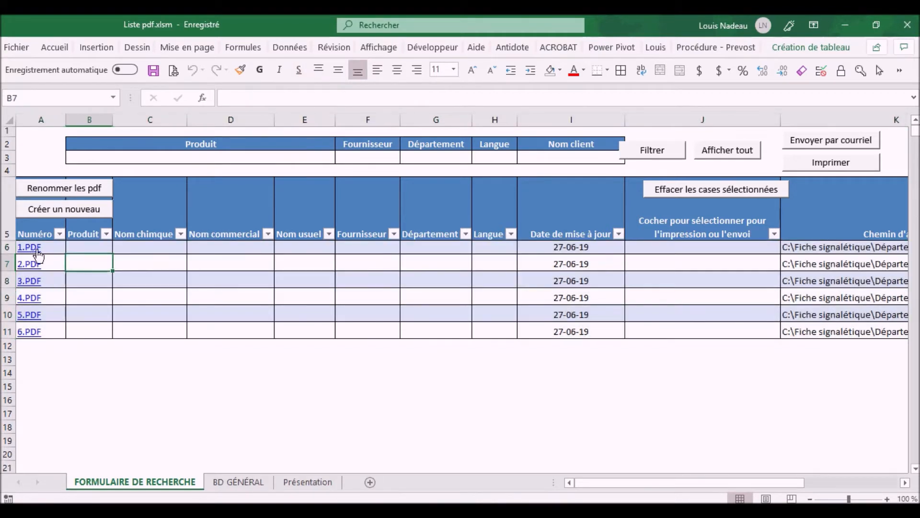
click(32, 247)
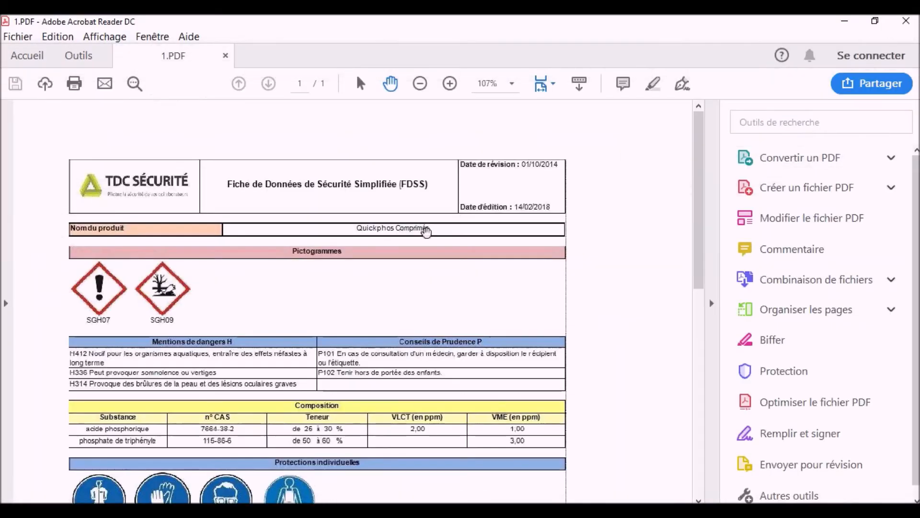
scroll(594, 278, down, 10)
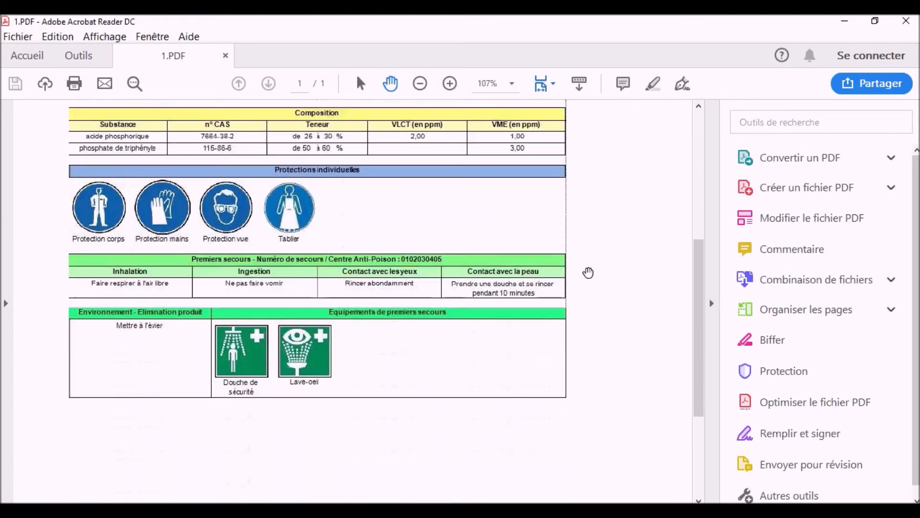
scroll(588, 272, up, 3)
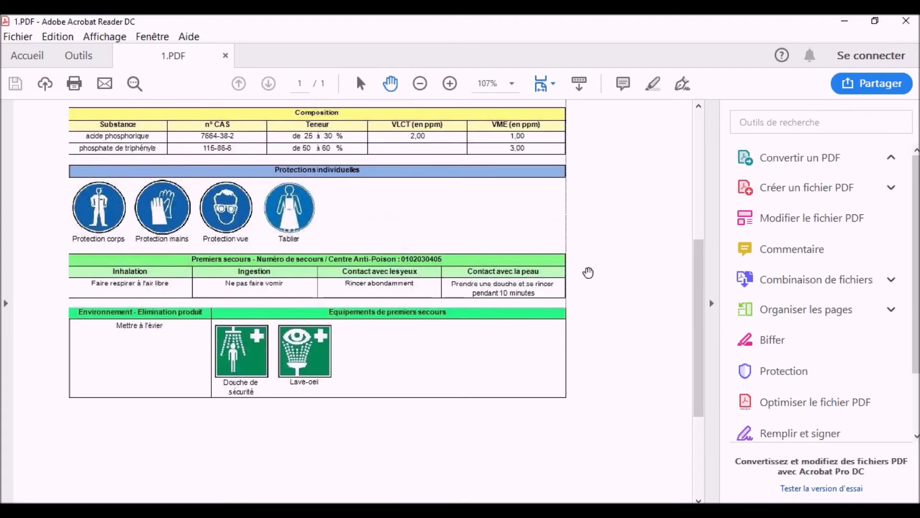
scroll(588, 272, up, 2)
scroll(588, 272, up, 3)
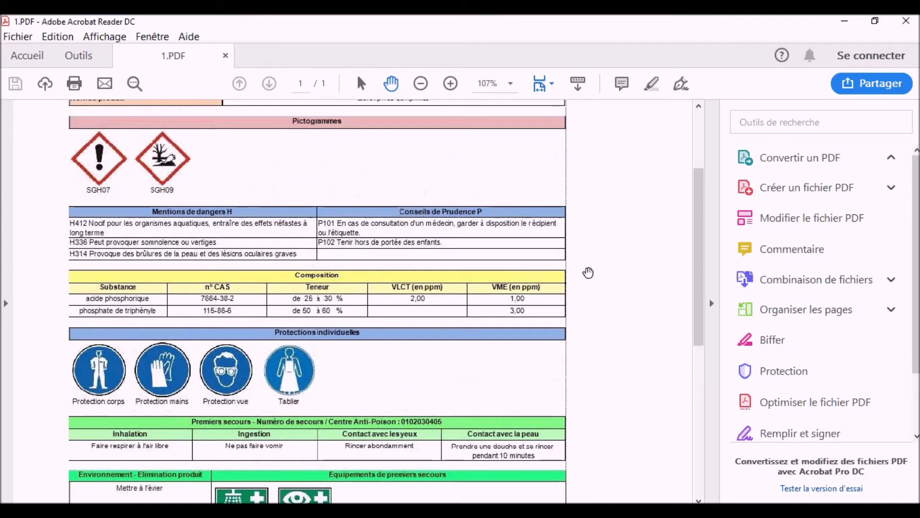
scroll(588, 273, up, 1)
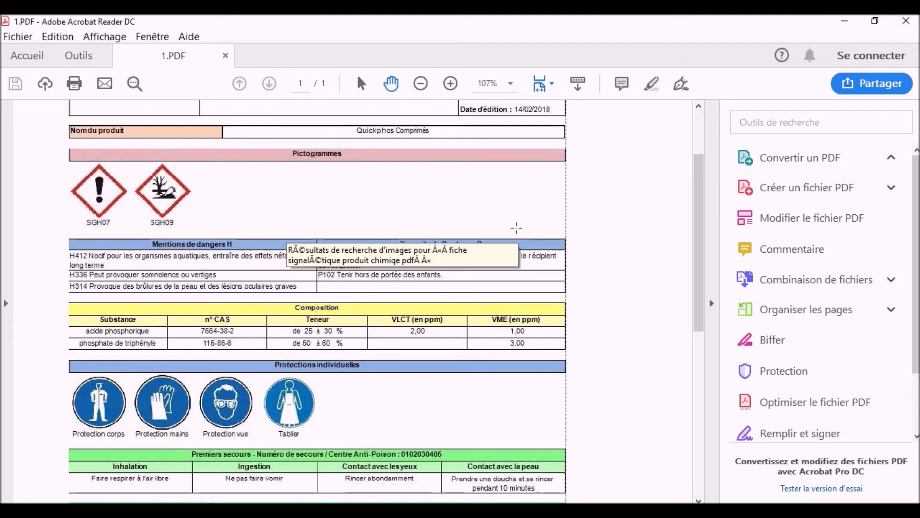
scroll(627, 148, up, 2)
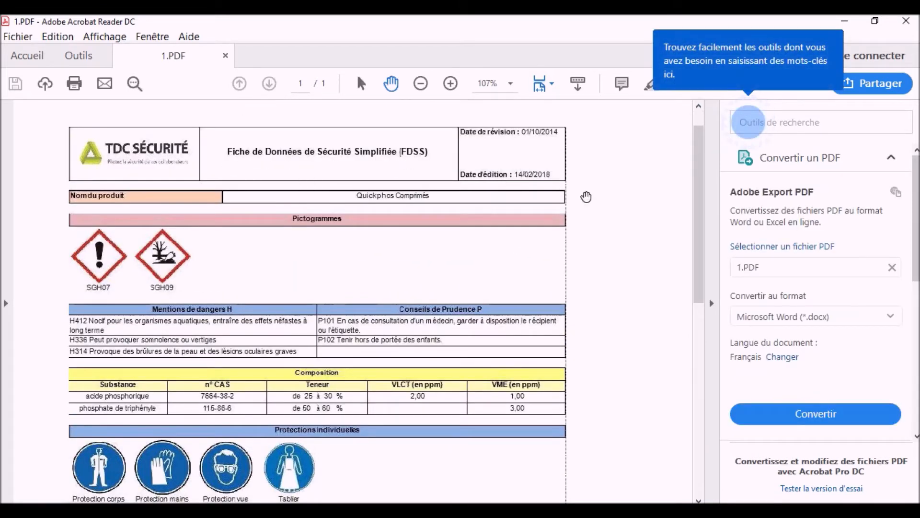
click(906, 21)
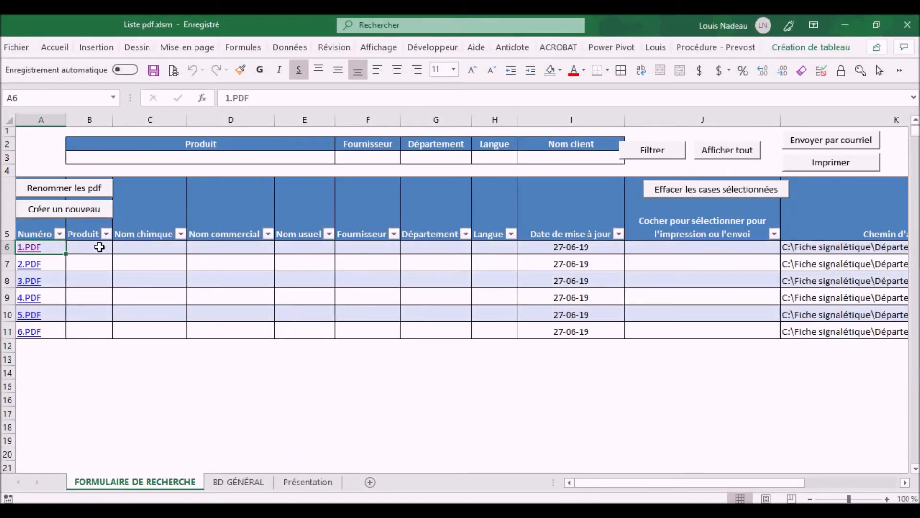
click(145, 246)
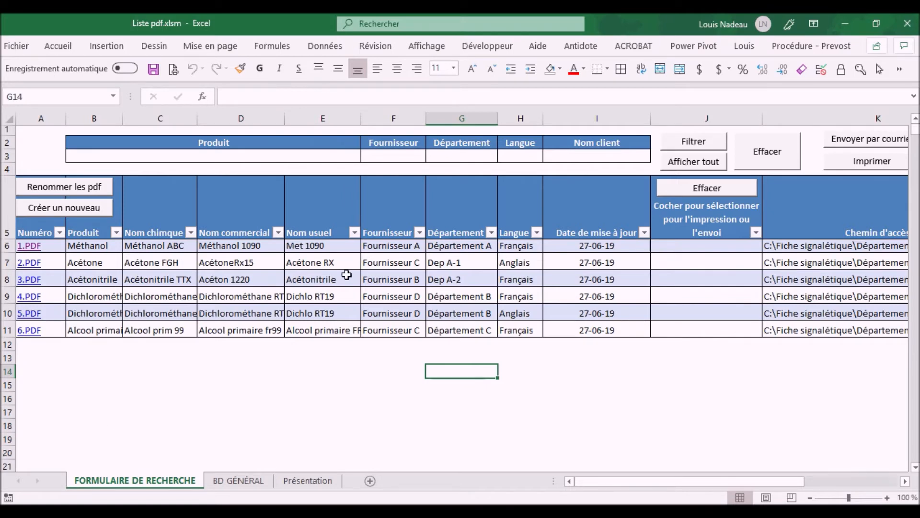
Filter the list with 15 as the Produit search criterion, and display all records again
click(270, 154)
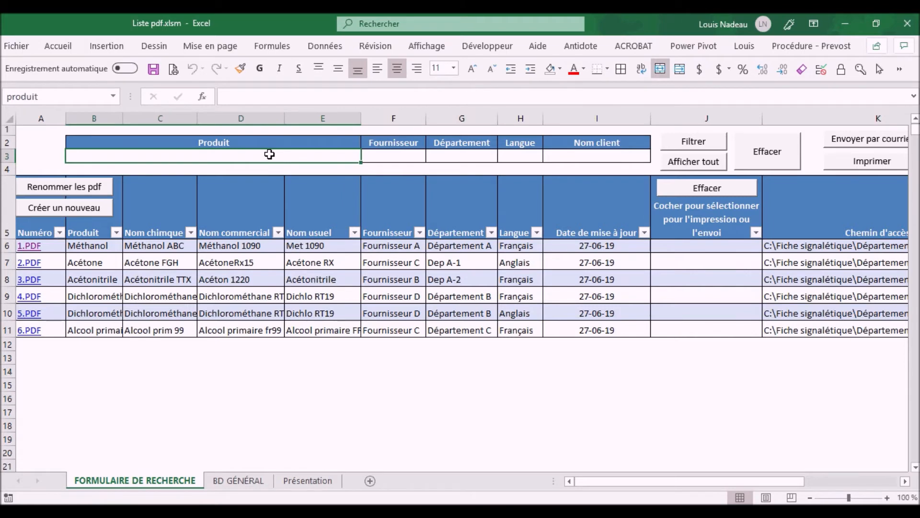
click(318, 214)
drag(317, 213, 117, 211)
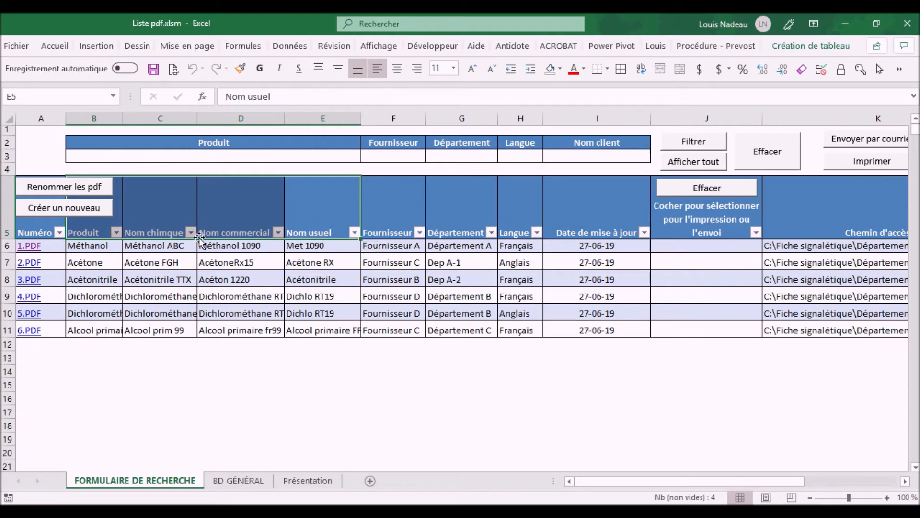
click(286, 154)
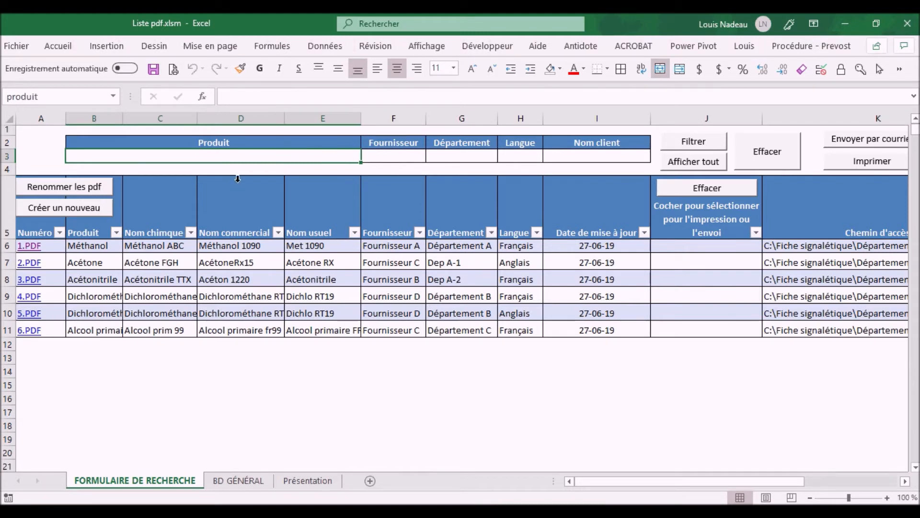
text(15)
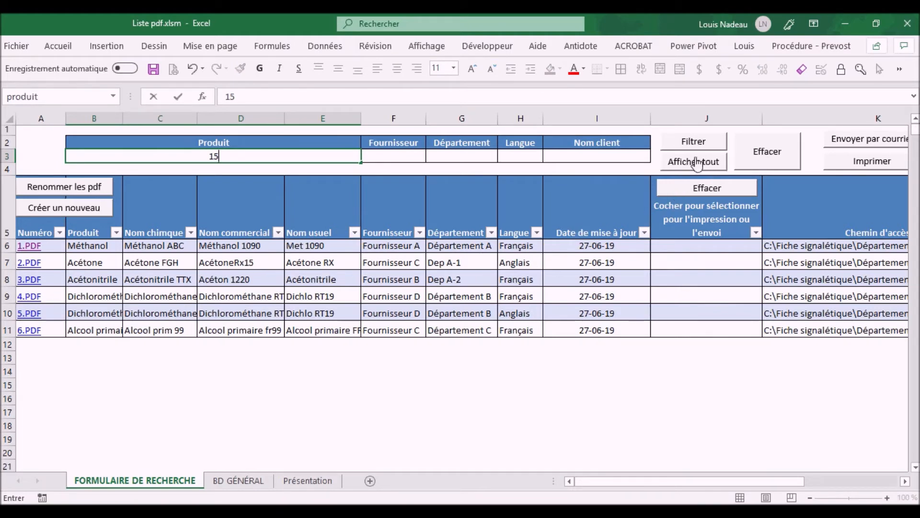
click(689, 140)
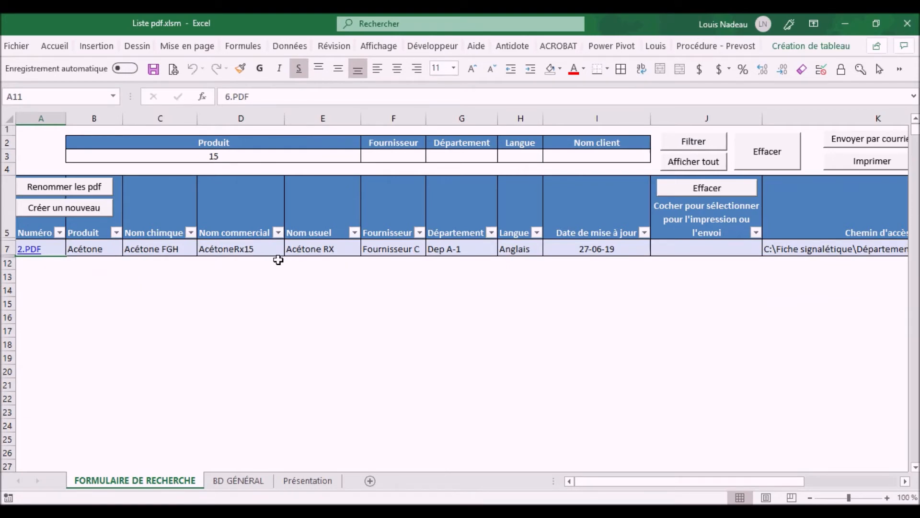
click(696, 165)
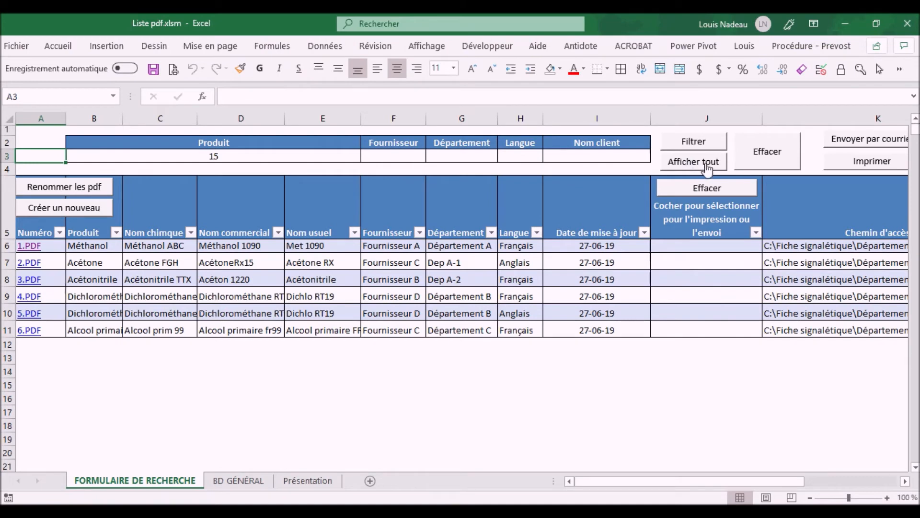
Clear the search criteria and filter the list with Mét as the Produit criterion
click(766, 151)
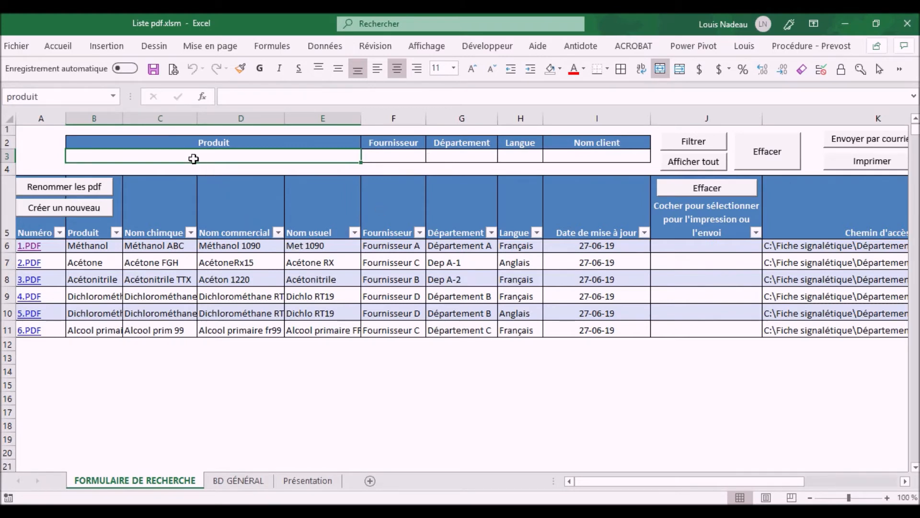
text(Mét)
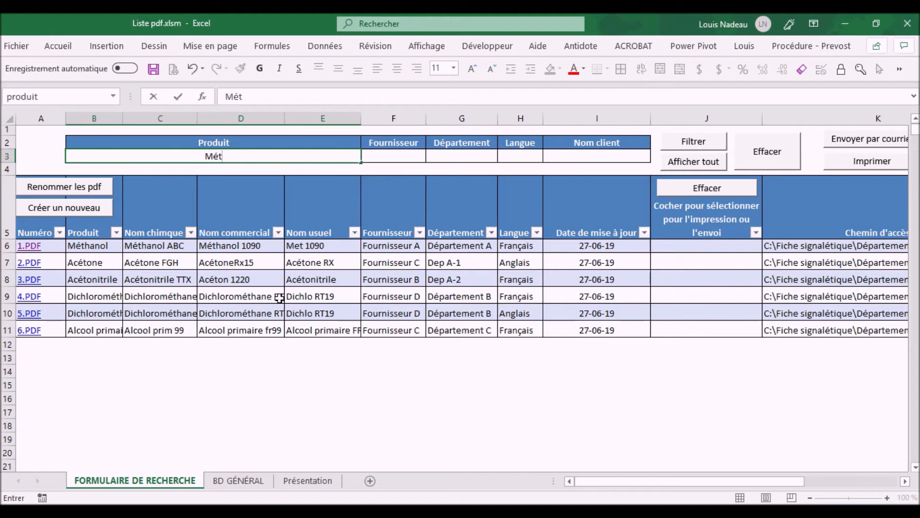
click(697, 150)
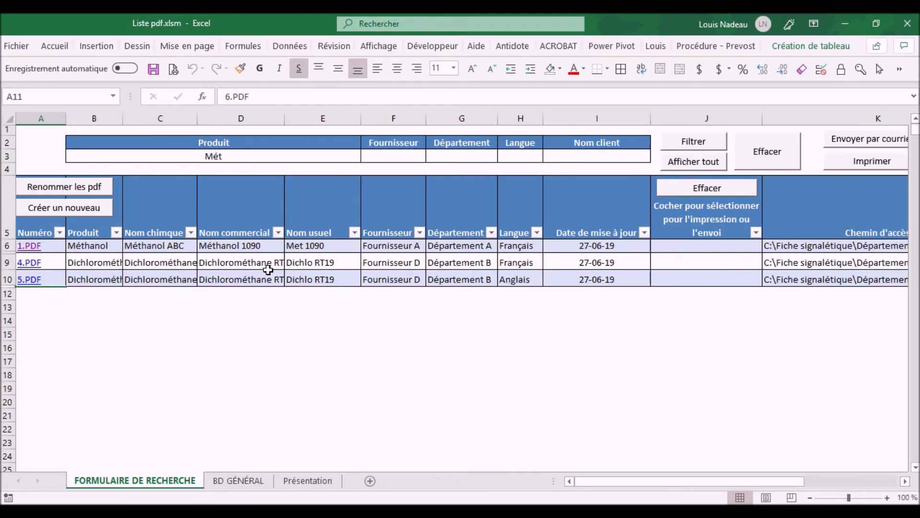
Narrow the filtered list to the supplier Fournisseur D, and further to the language Français
click(407, 156)
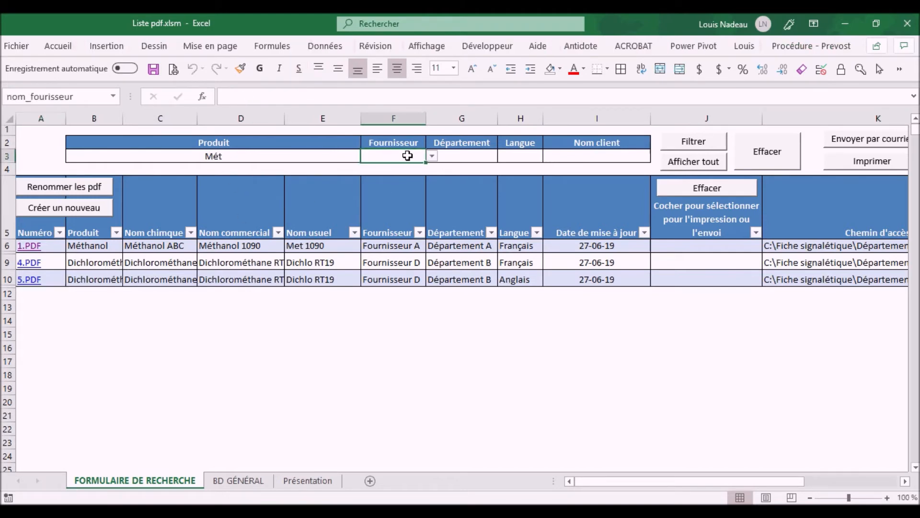
click(432, 155)
click(408, 192)
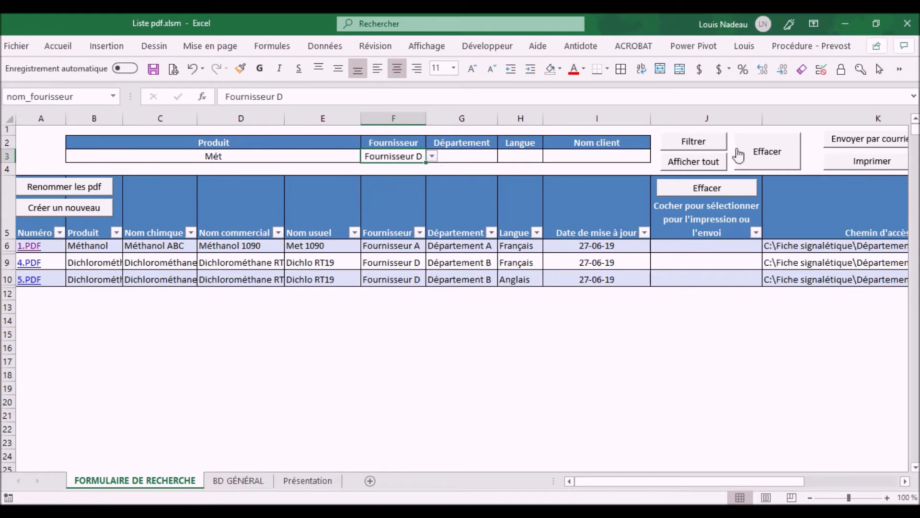
click(692, 145)
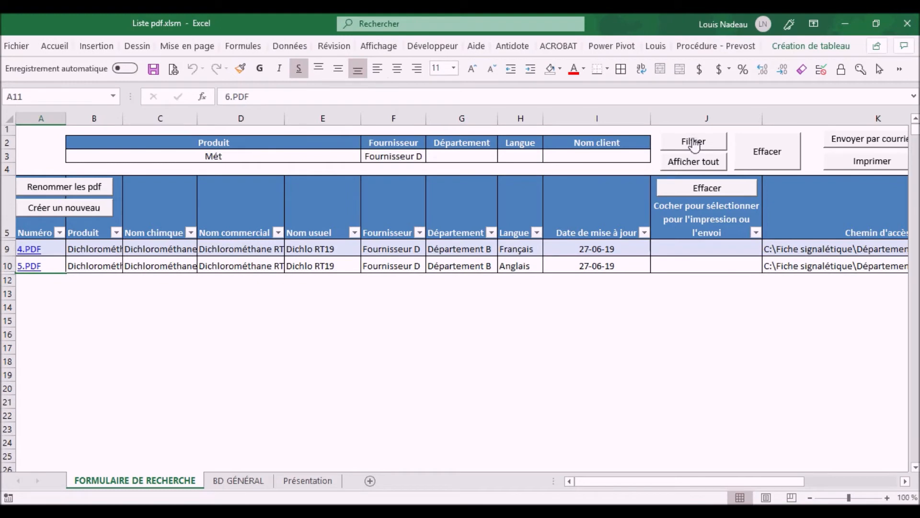
click(528, 156)
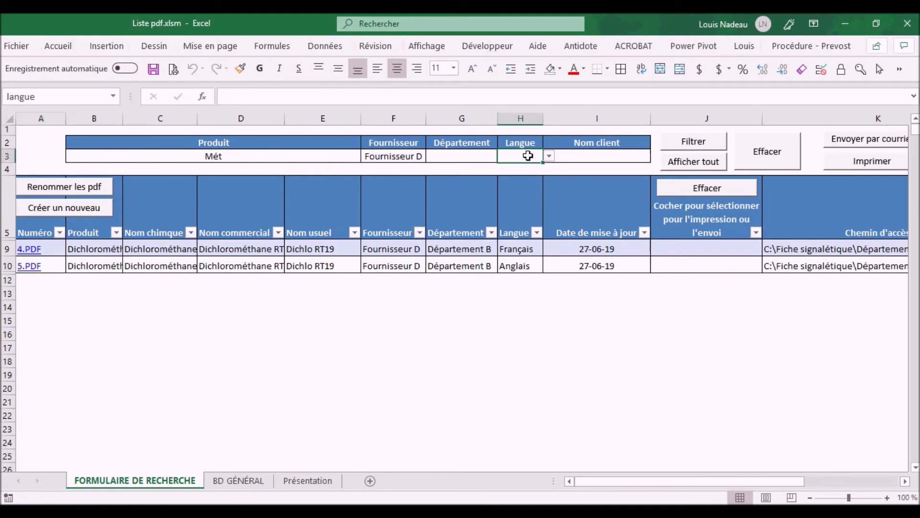
click(549, 157)
click(508, 168)
click(705, 141)
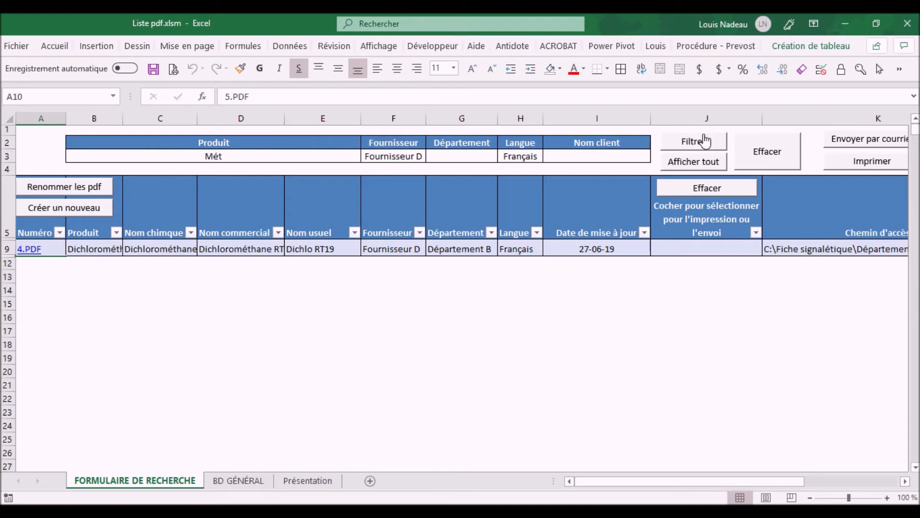
Mark the 4.PDF row with x for printing or sending, and display all records again
click(696, 247)
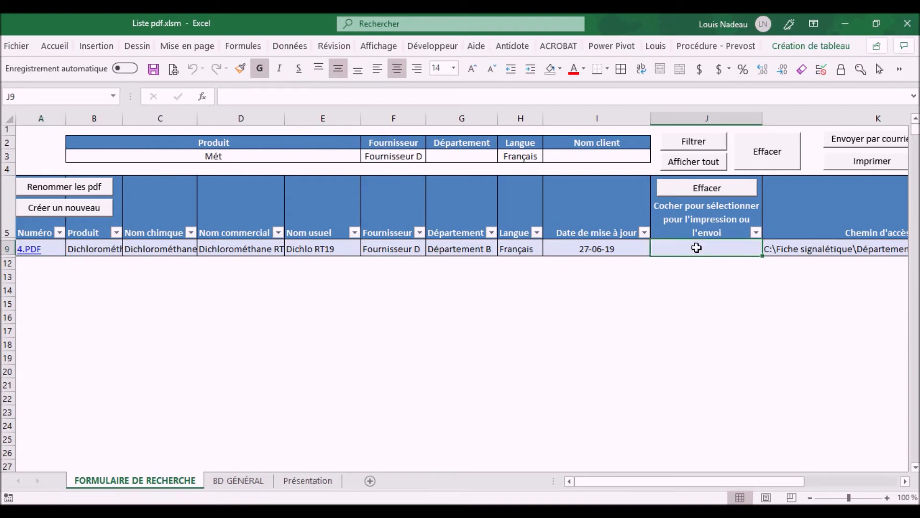
text(x)
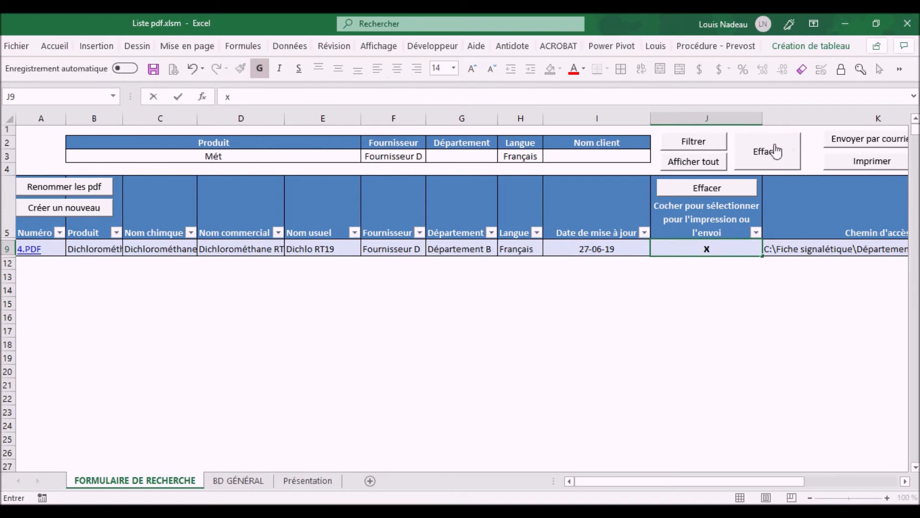
click(688, 165)
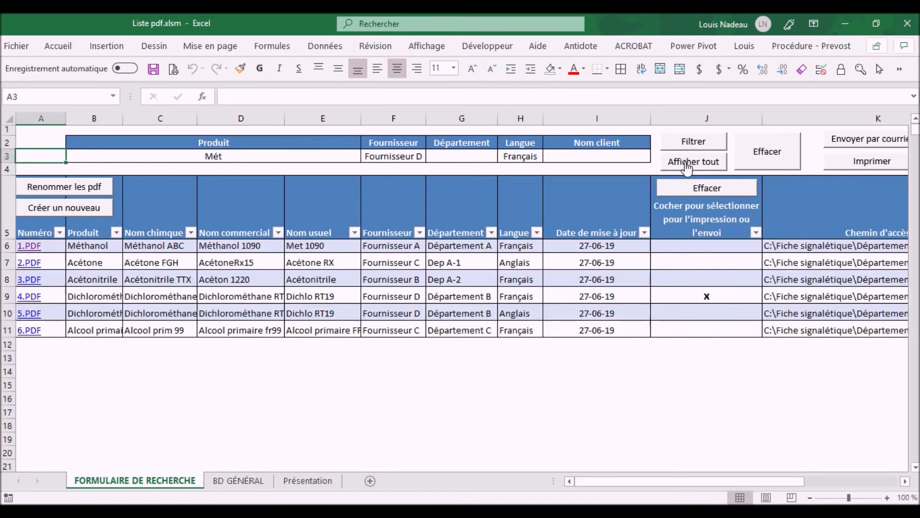
Clear the search criteria and filter the list with 99 as the Produit criterion
click(766, 152)
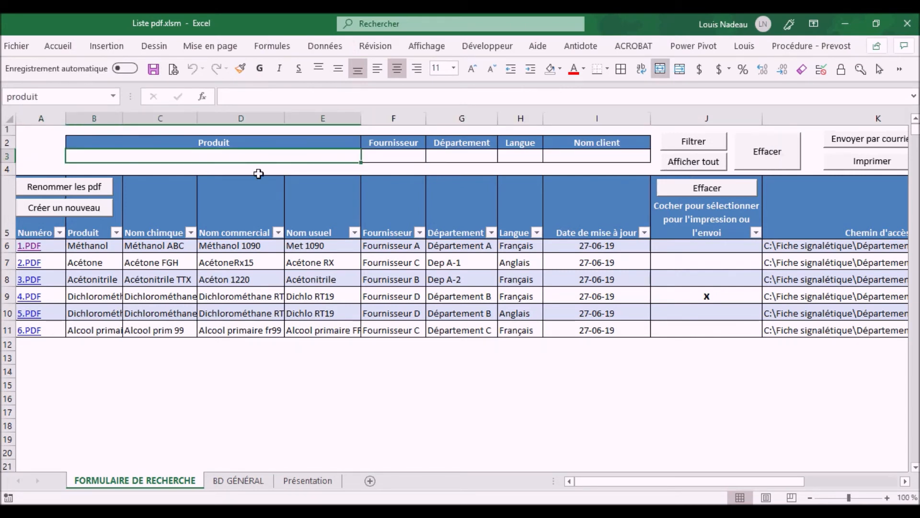
click(264, 157)
text(99)
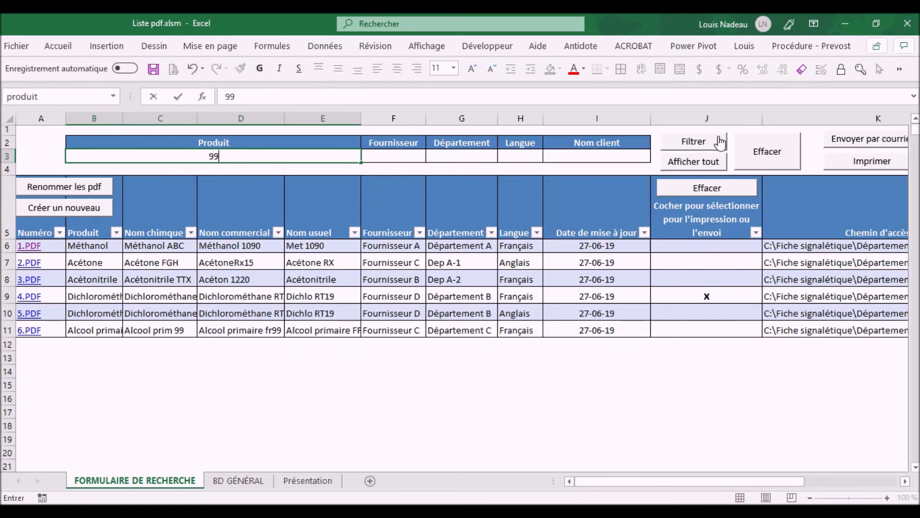
click(677, 142)
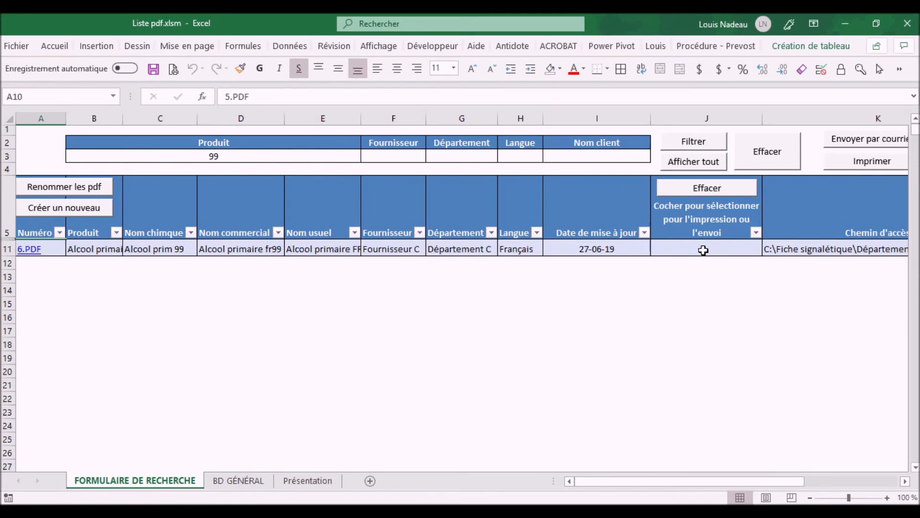
Mark the 6.PDF row with x for printing or sending, and display all records again
click(703, 250)
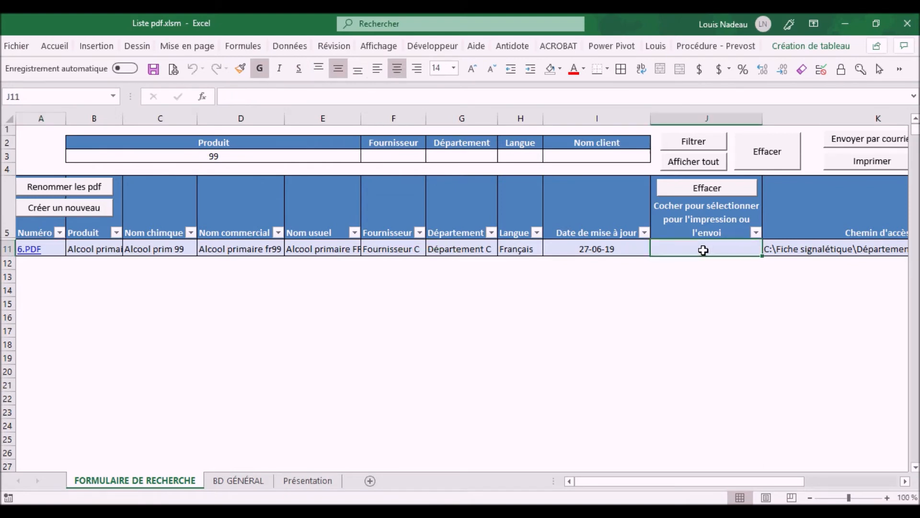
text(x)
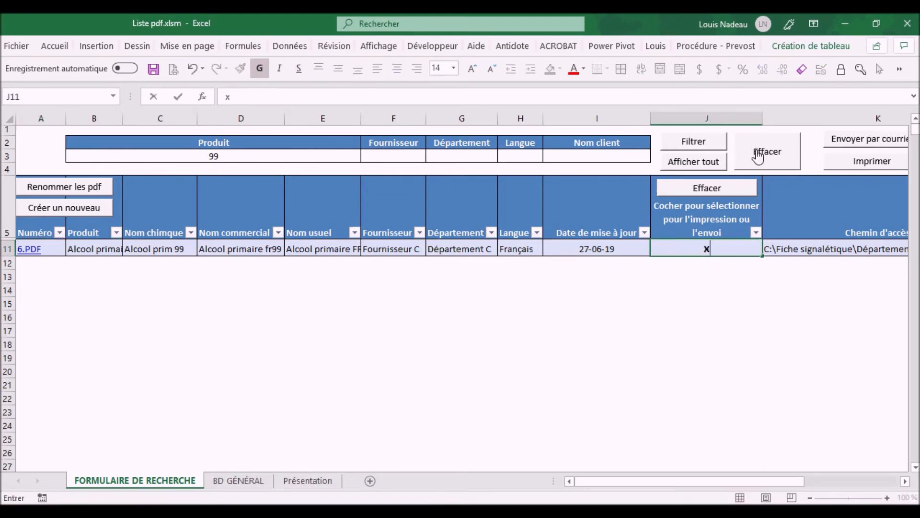
click(697, 167)
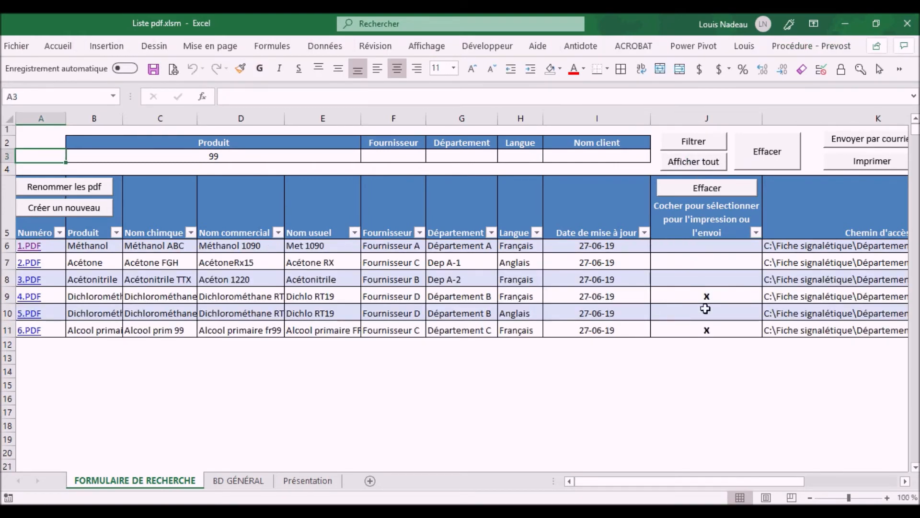
Print the data sheets marked with x in the list
click(878, 162)
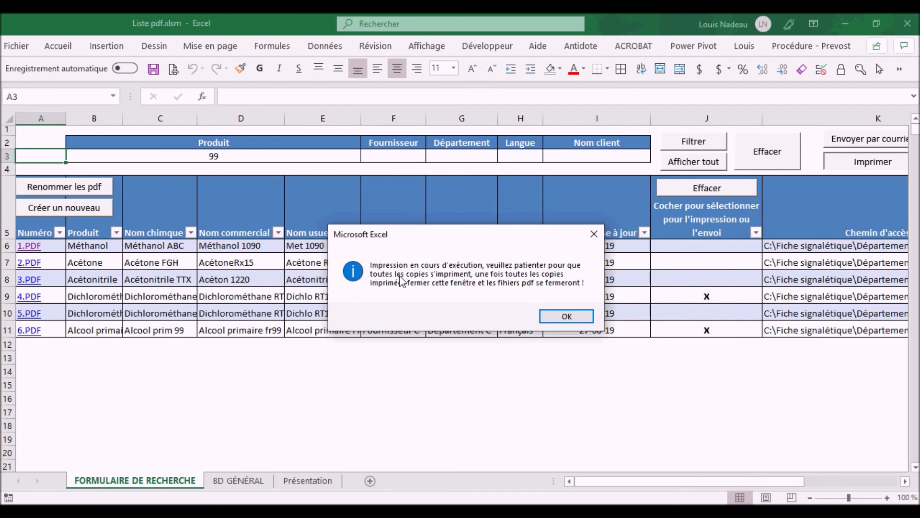
click(567, 317)
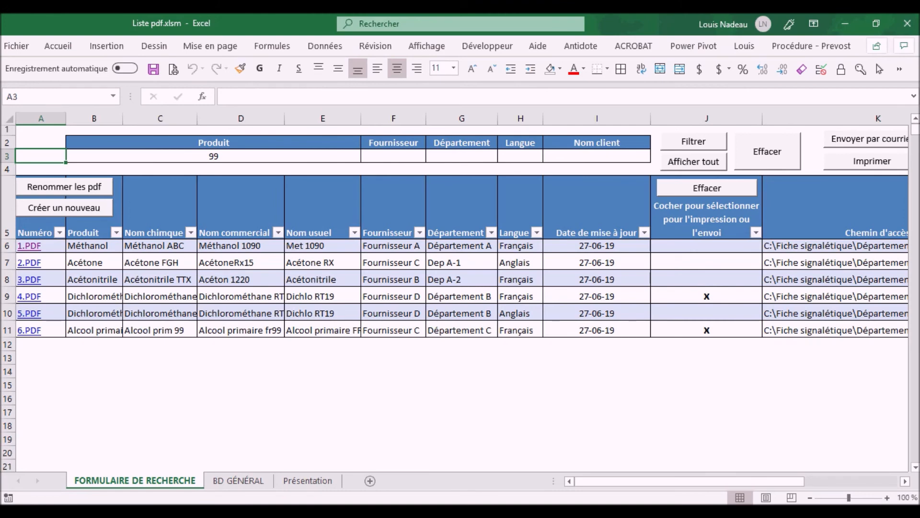
Create an email with the marked PDF data sheets attached, and look over its signature, subject field and message body
click(867, 142)
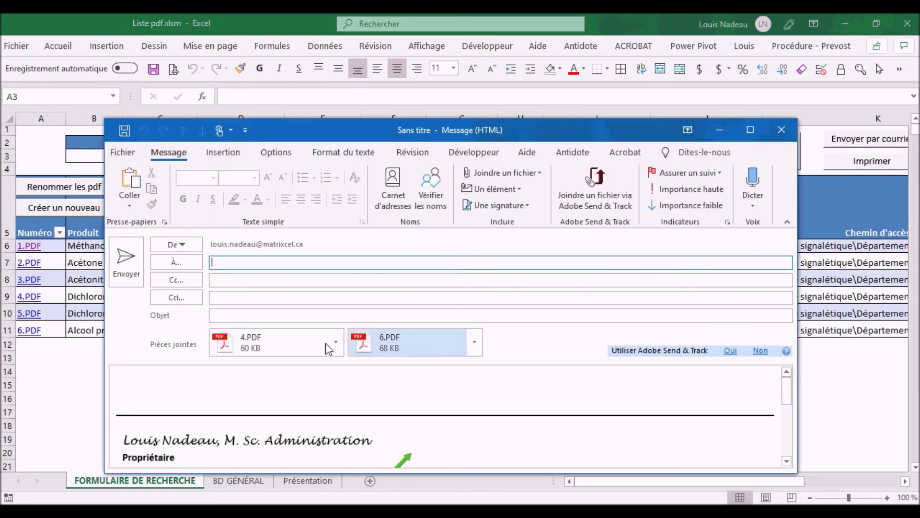
scroll(344, 386, down, 5)
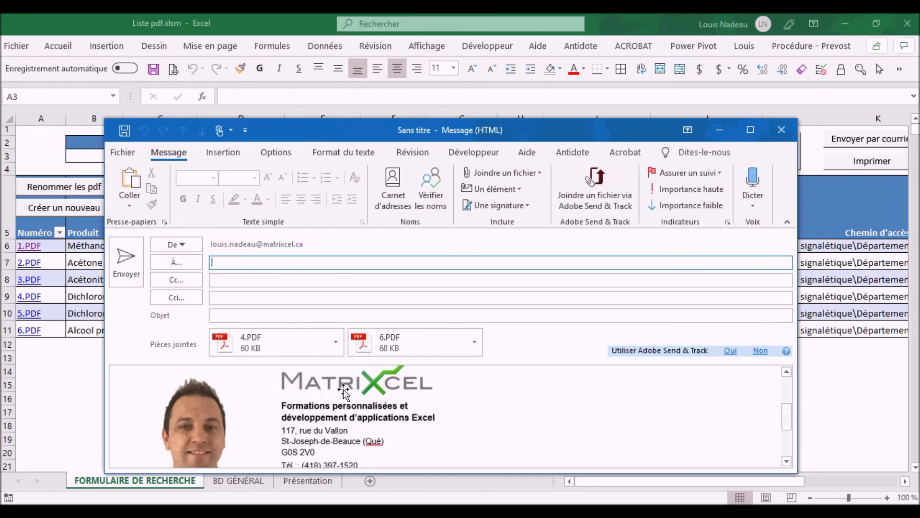
scroll(353, 388, up, 5)
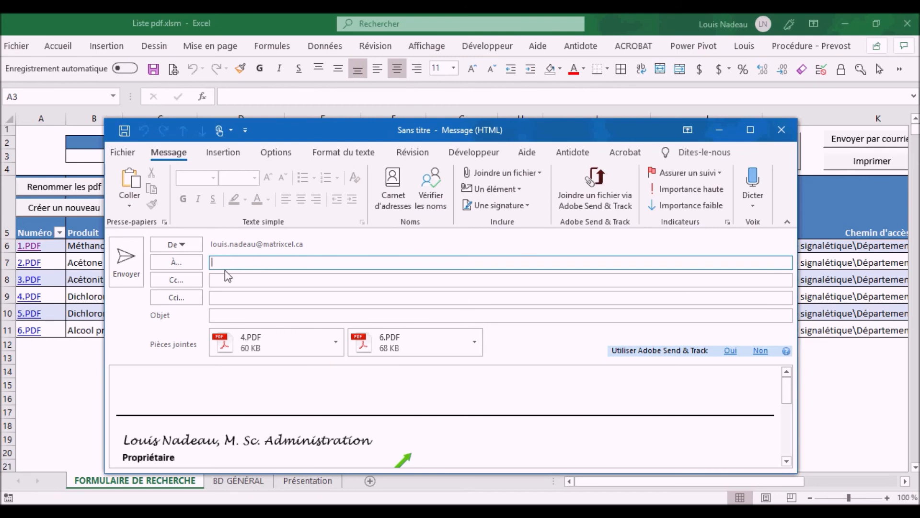
click(228, 314)
click(148, 376)
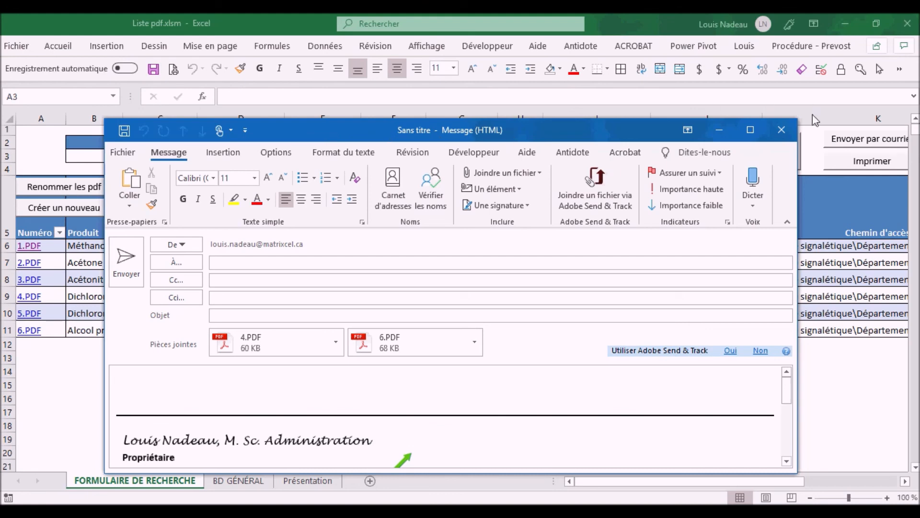
Close the unsent email and display the workbook's Présentation sheet
click(782, 130)
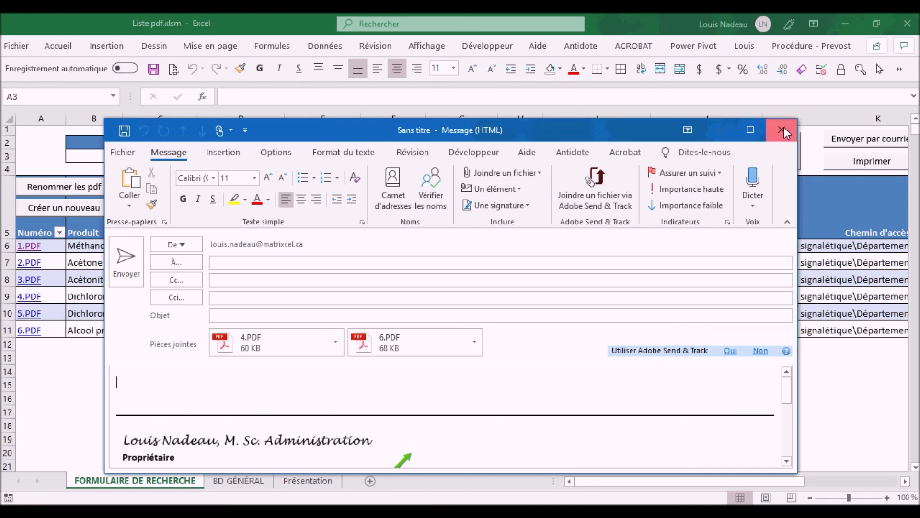
click(467, 305)
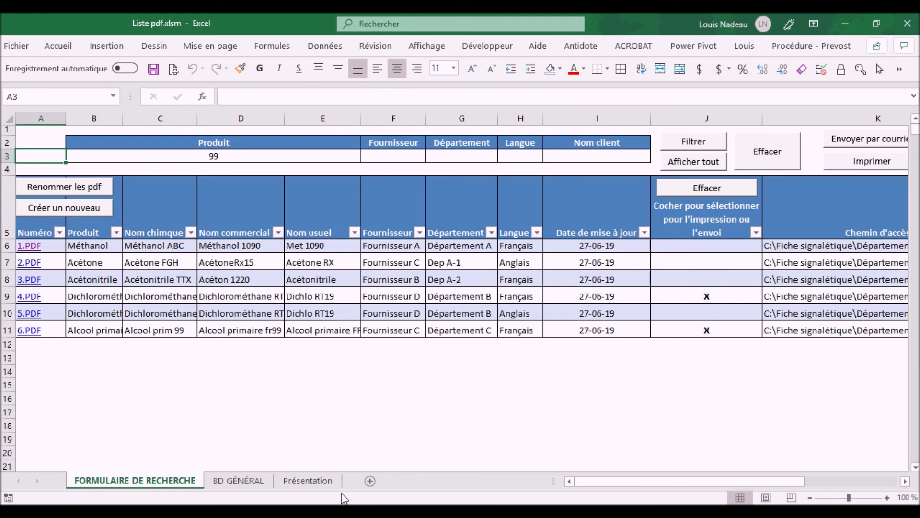
click(307, 480)
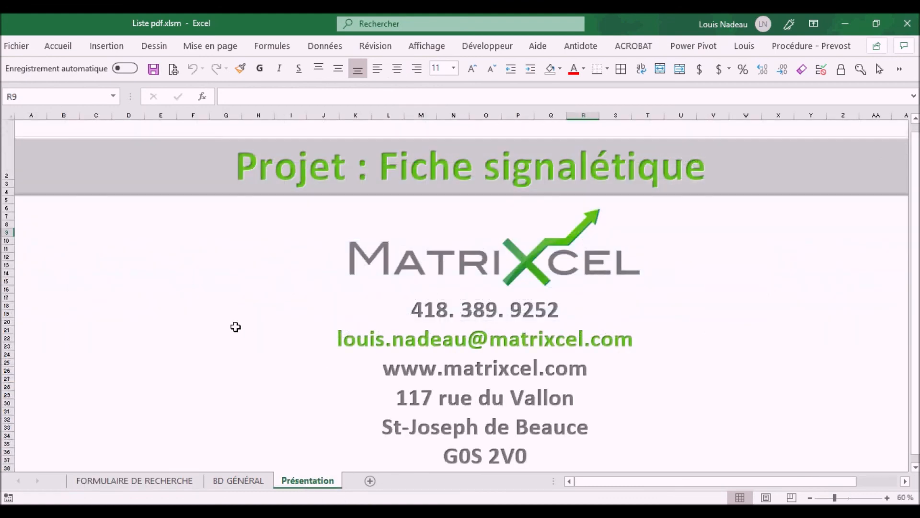